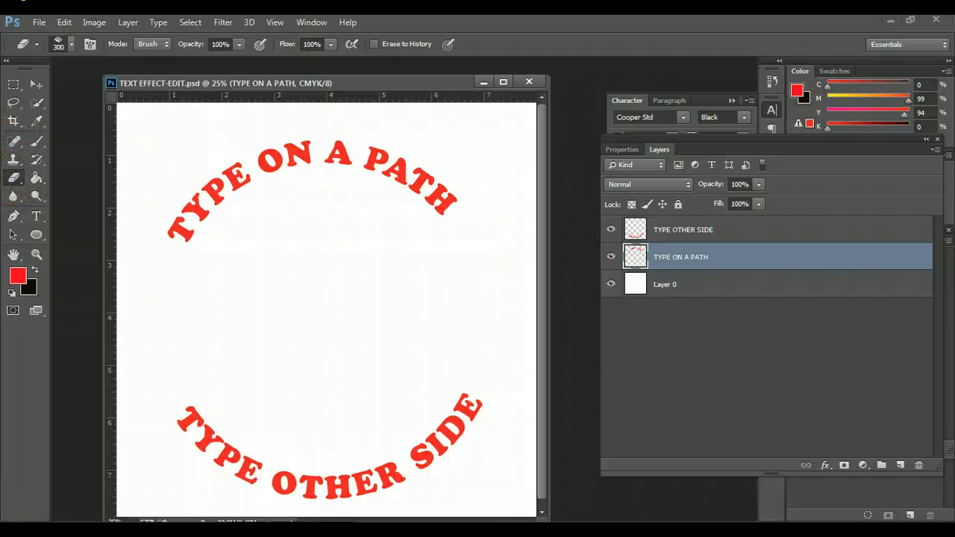
Choose the rough 60 px brush tip for the Eraser and enlarge it to 500 px.
left_click(70, 44)
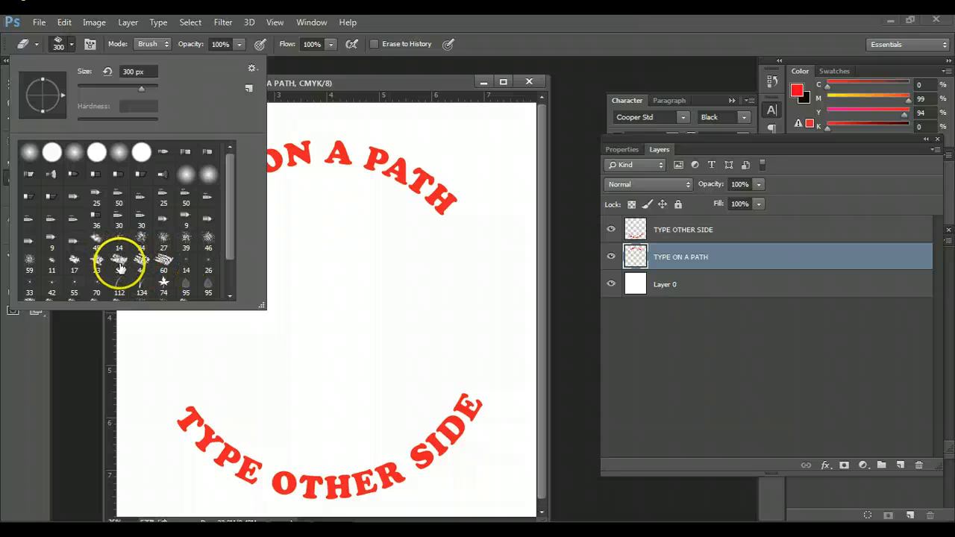
left_click(159, 259)
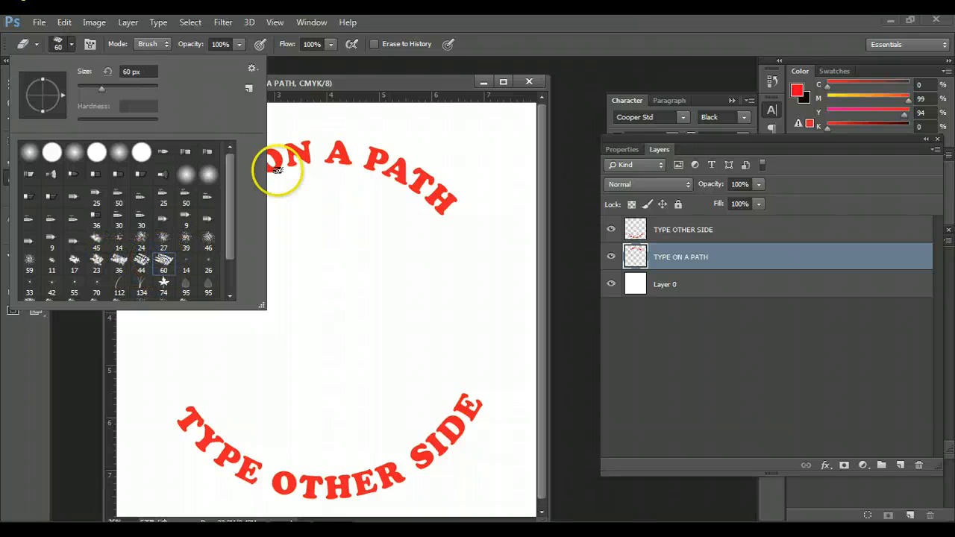
left_click(295, 85)
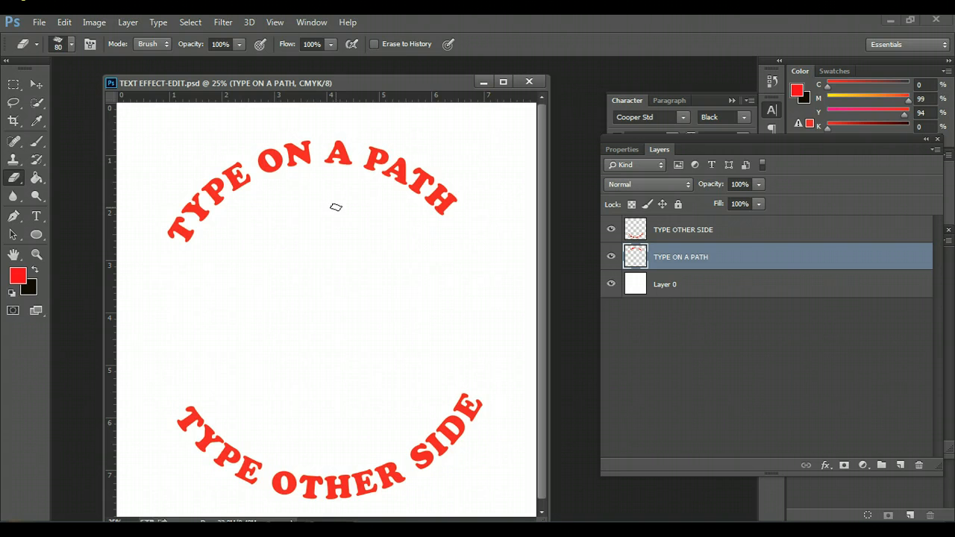
key("bracketright")
key("bracketright")
key("bracketright")
key("bracketright")
key("bracketleft")
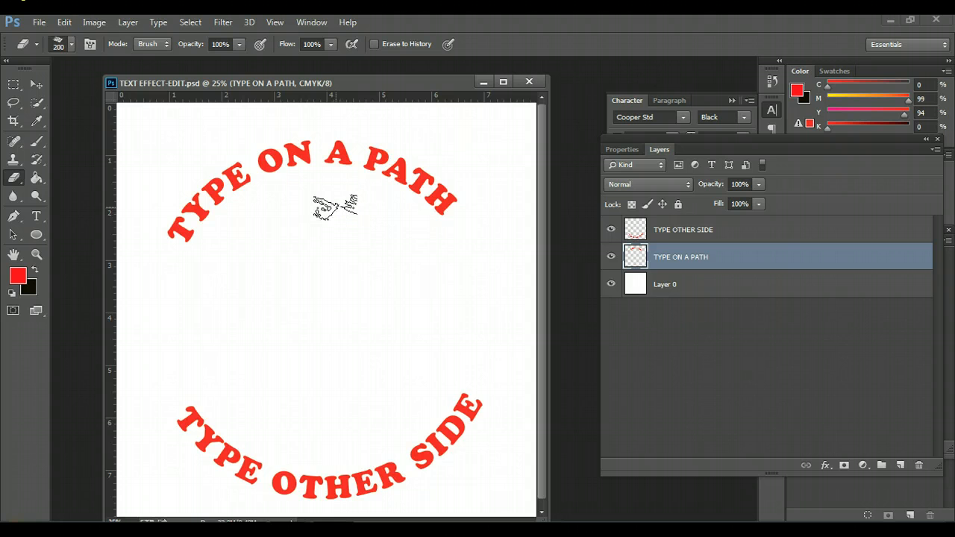
key("bracketright")
key("bracketright")
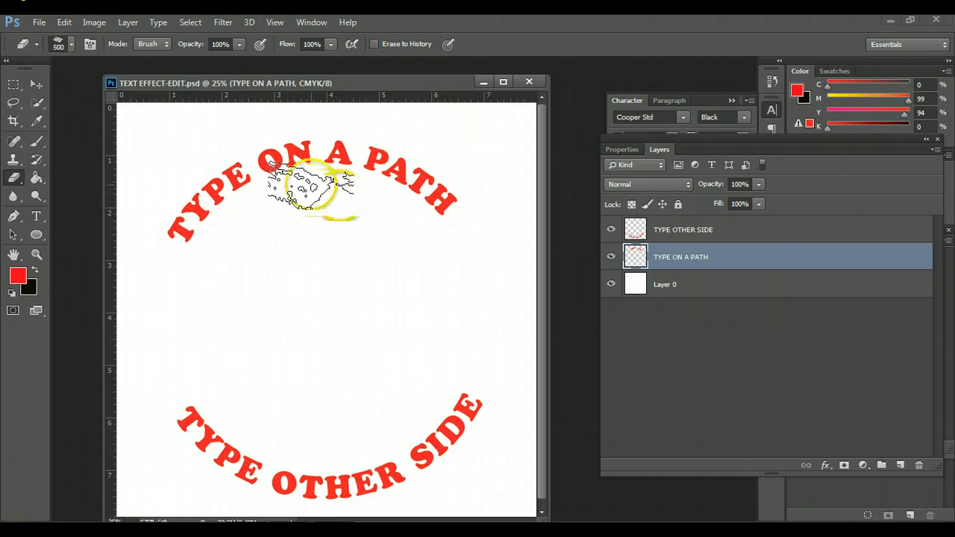
Erase rough patches out of the red TYPE ON A PATH lettering with the textured eraser.
left_click(312, 182)
left_click(199, 171)
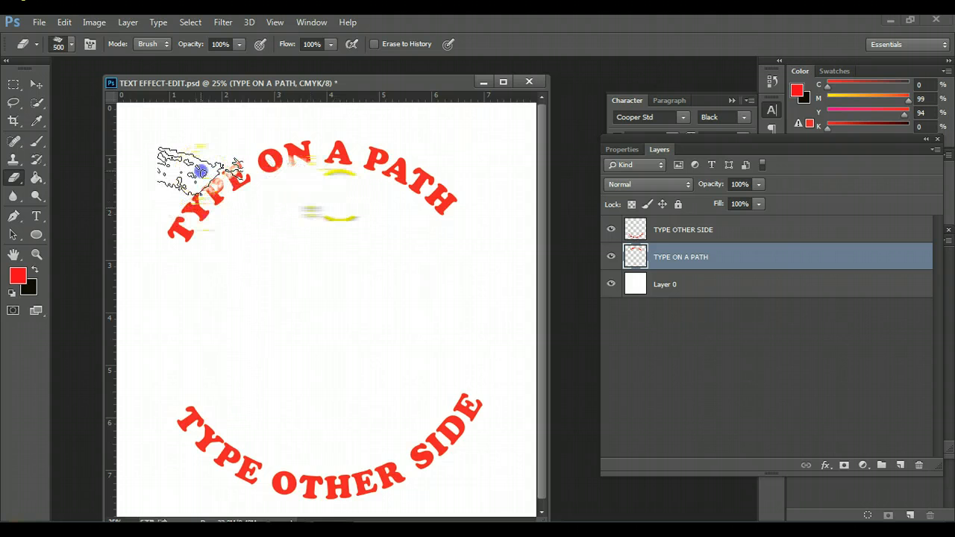
left_click(208, 255)
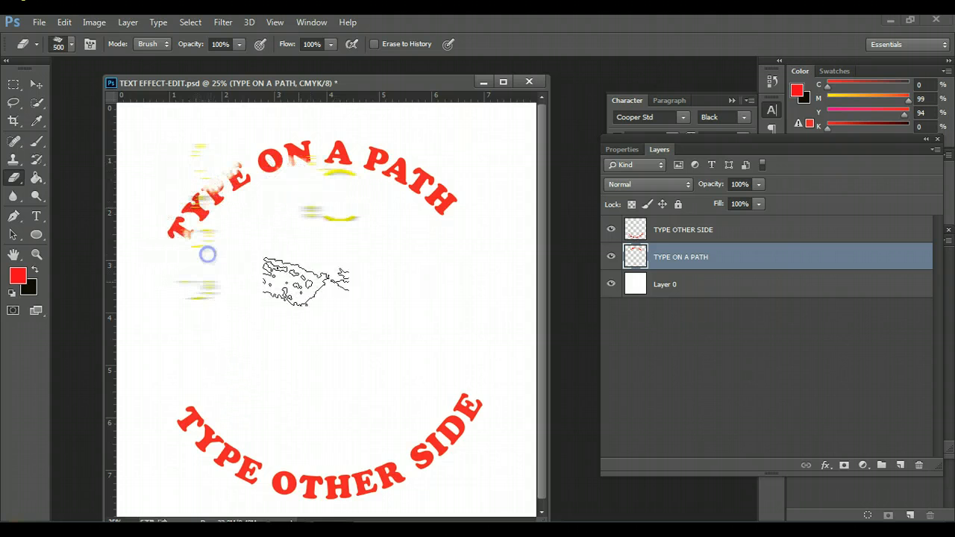
left_click(362, 186)
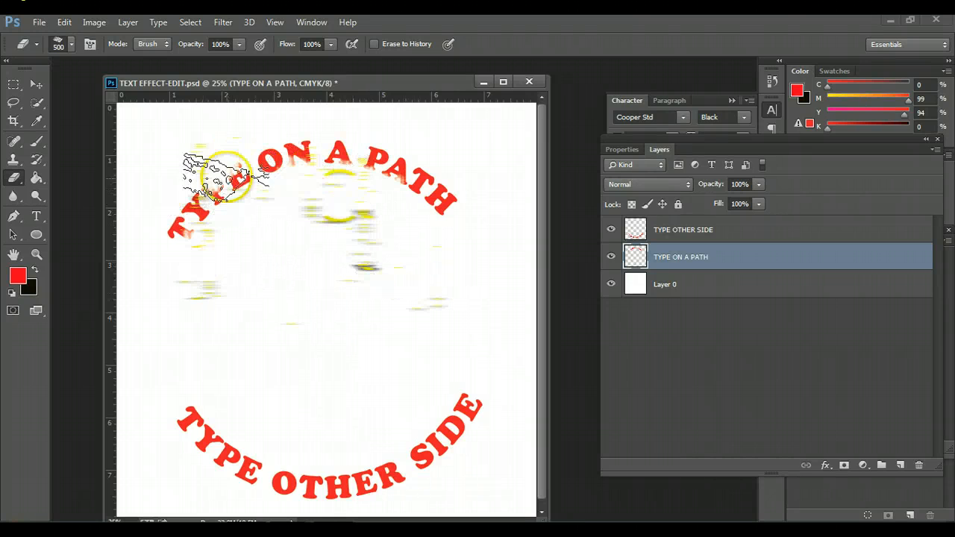
Step back through the last three eraser strokes and revert the document to its saved version.
left_click(61, 22)
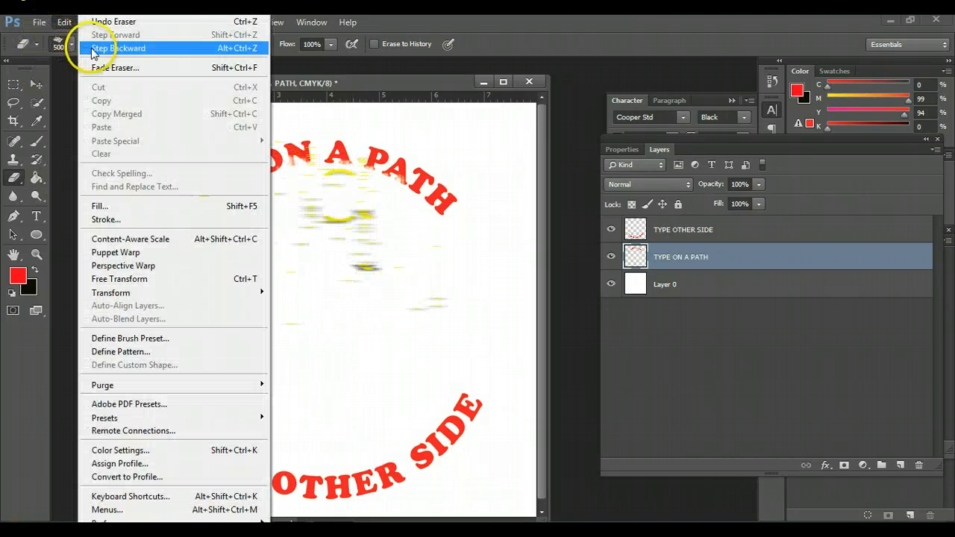
left_click(83, 48)
left_click(64, 22)
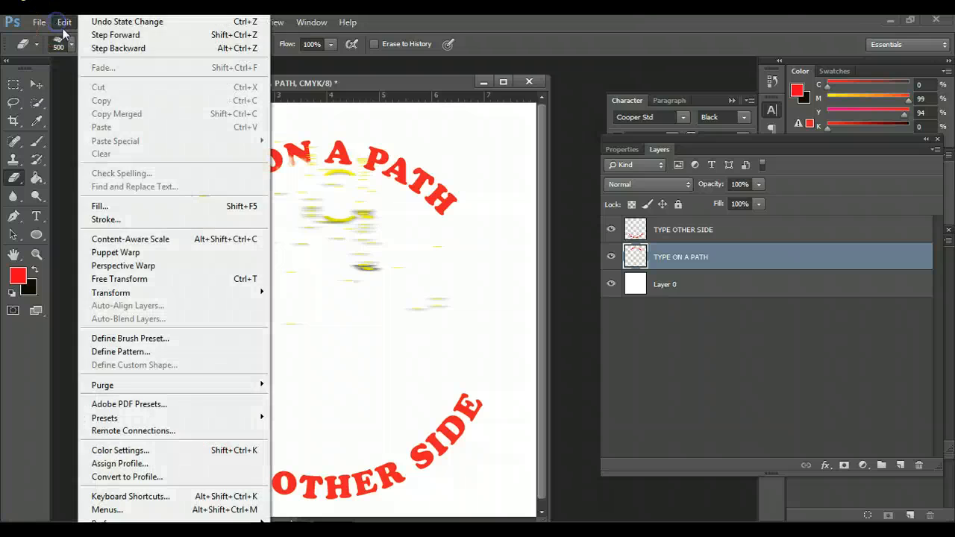
left_click(83, 47)
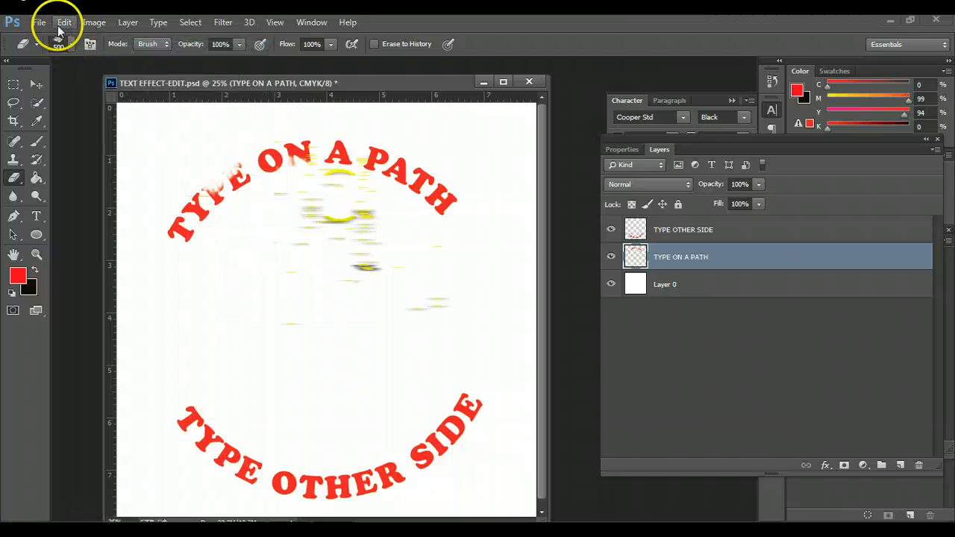
left_click(65, 22)
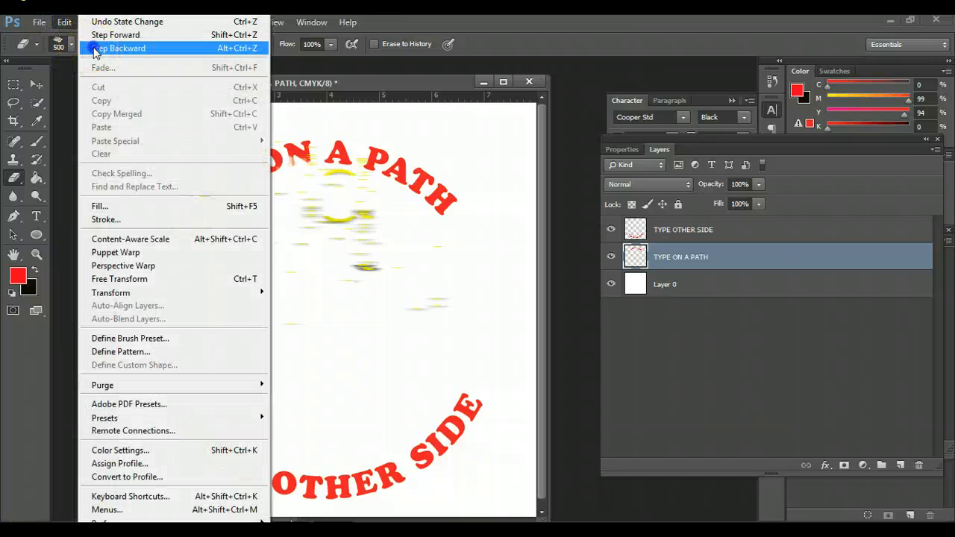
left_click(84, 48)
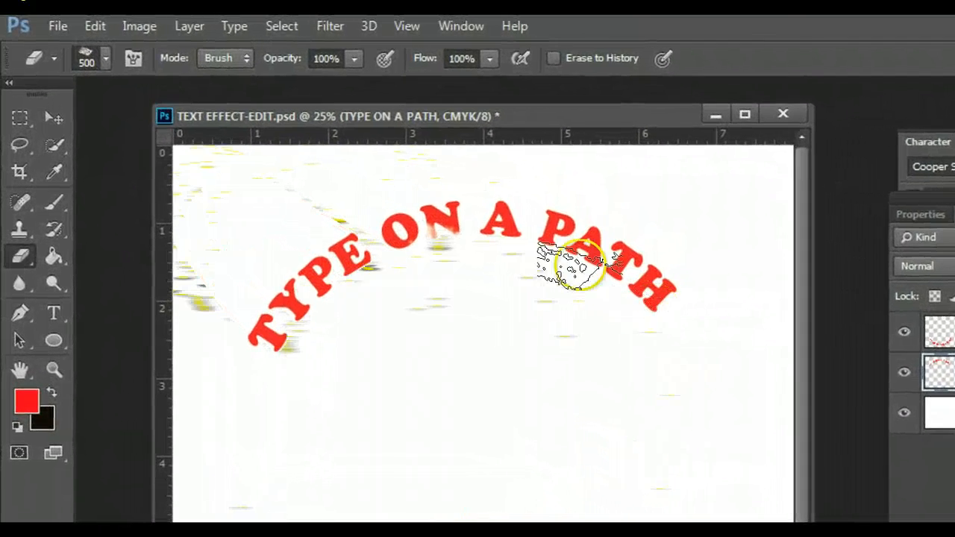
left_click(53, 28)
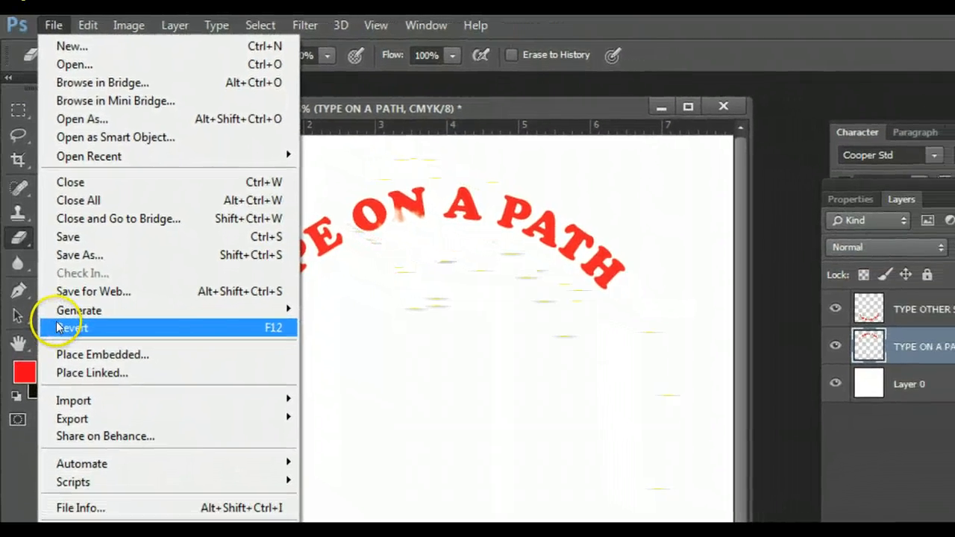
left_click(63, 337)
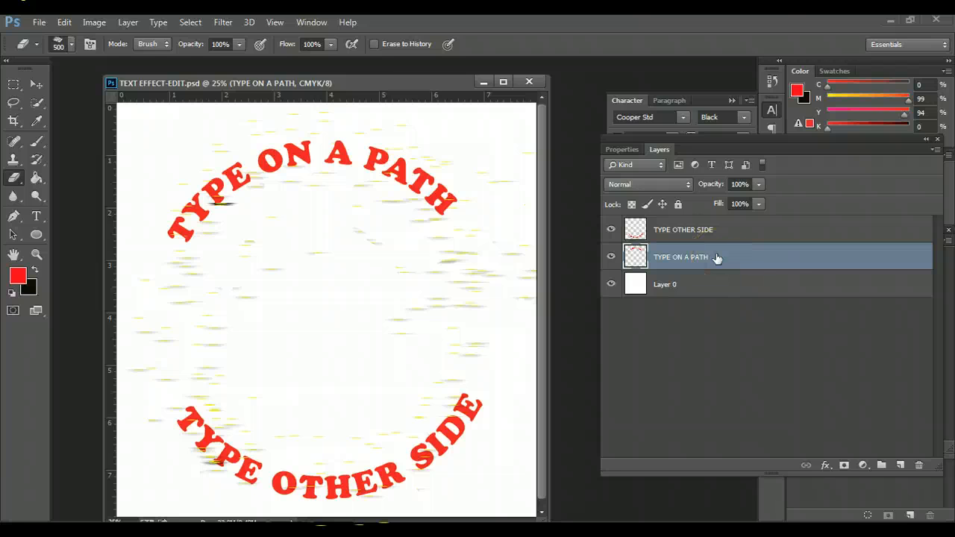
Add a layer mask to the TYPE ON A PATH layer with black as the foreground color.
left_click(844, 466)
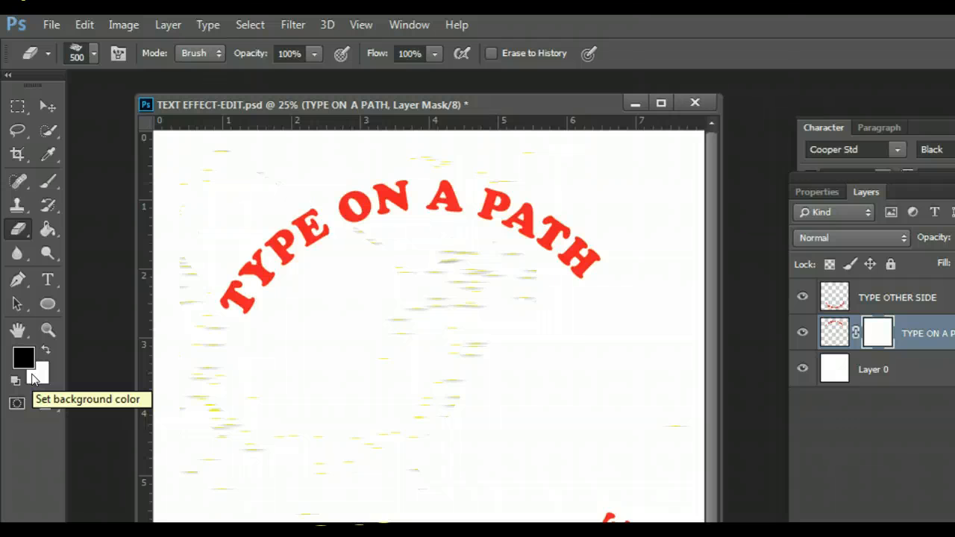
key("x")
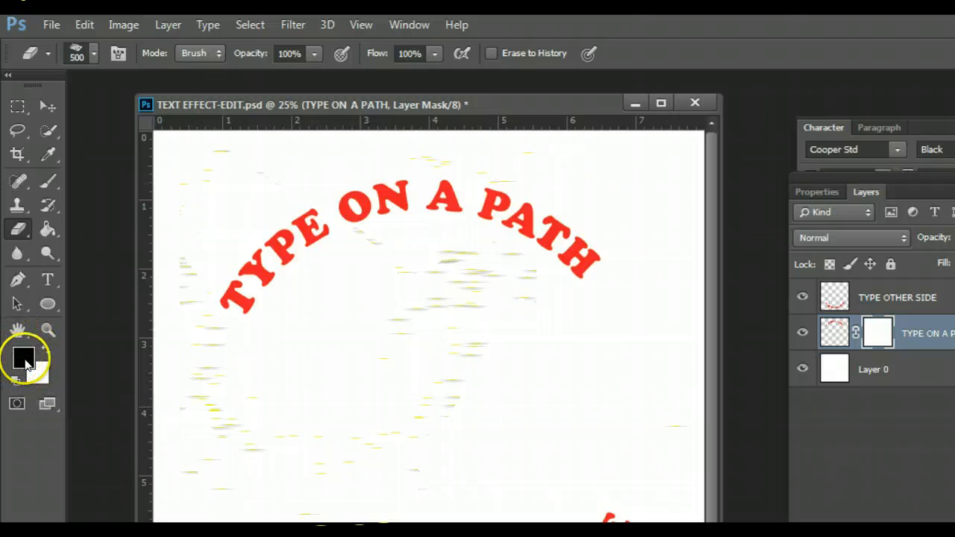
Set up the Brush tool with the rough 44 px tip enlarged to 400 px.
left_click(47, 181)
left_click(92, 56)
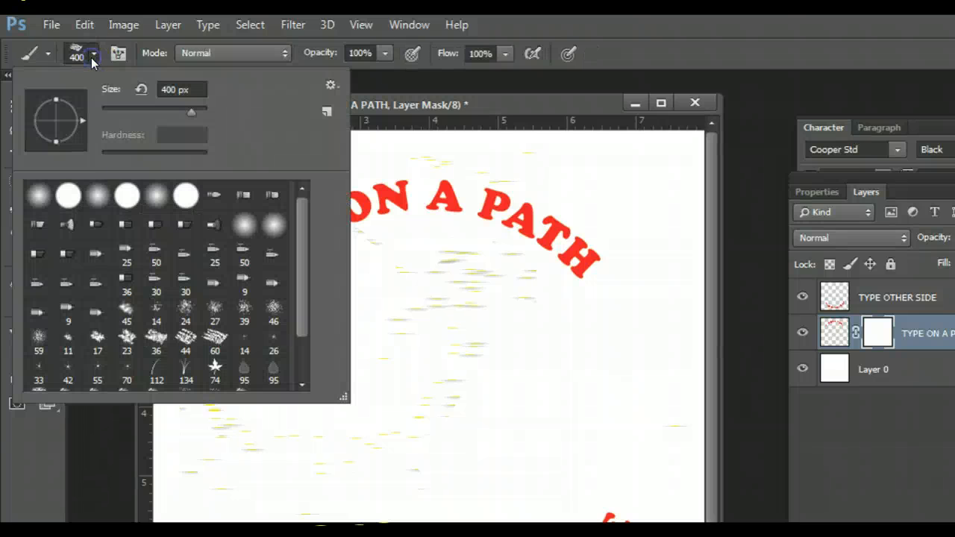
left_click(185, 337)
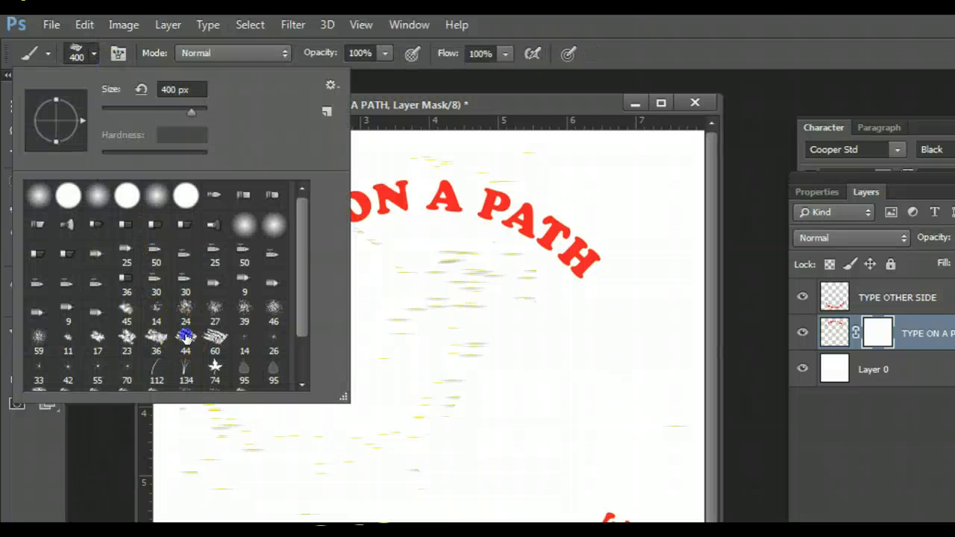
left_click(411, 105)
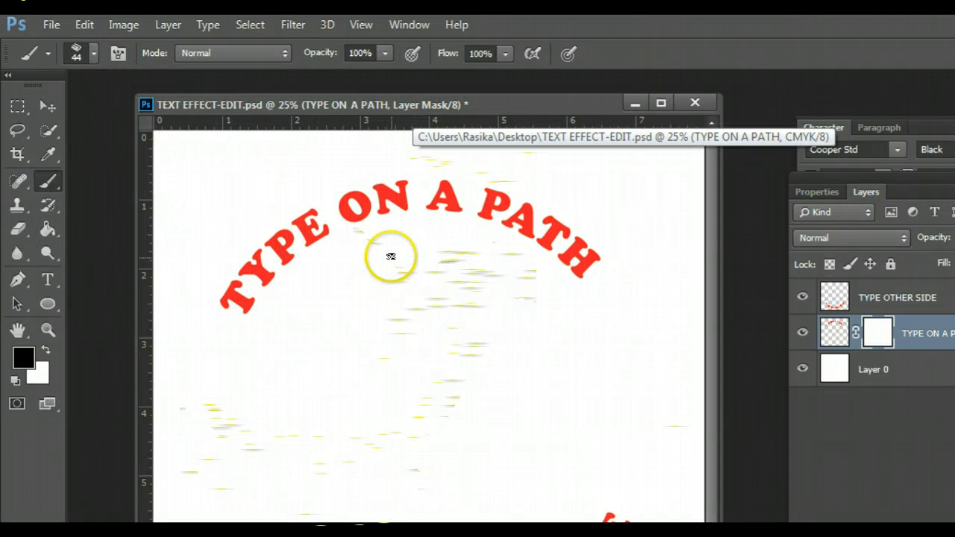
key("bracketright")
key("bracketright")
key("bracketright")
key("bracketright")
key("bracketright")
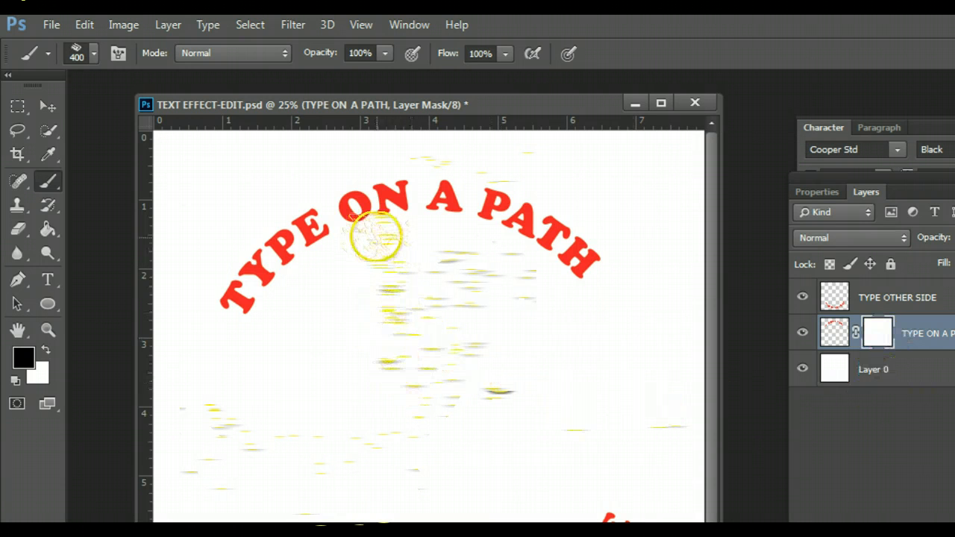
Paint black on the layer mask over several TYPE ON A PATH letters to hide rough patches of them.
left_click(376, 237)
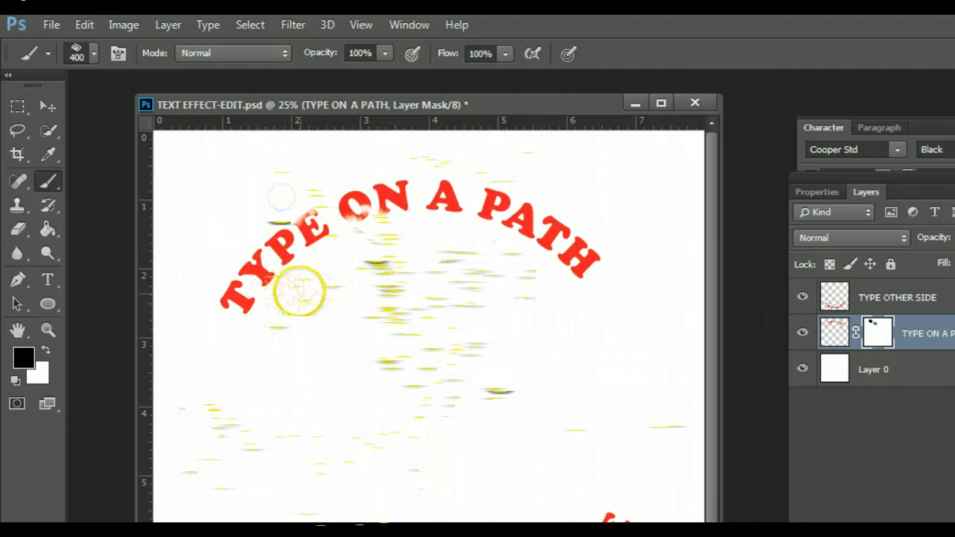
left_click(296, 279)
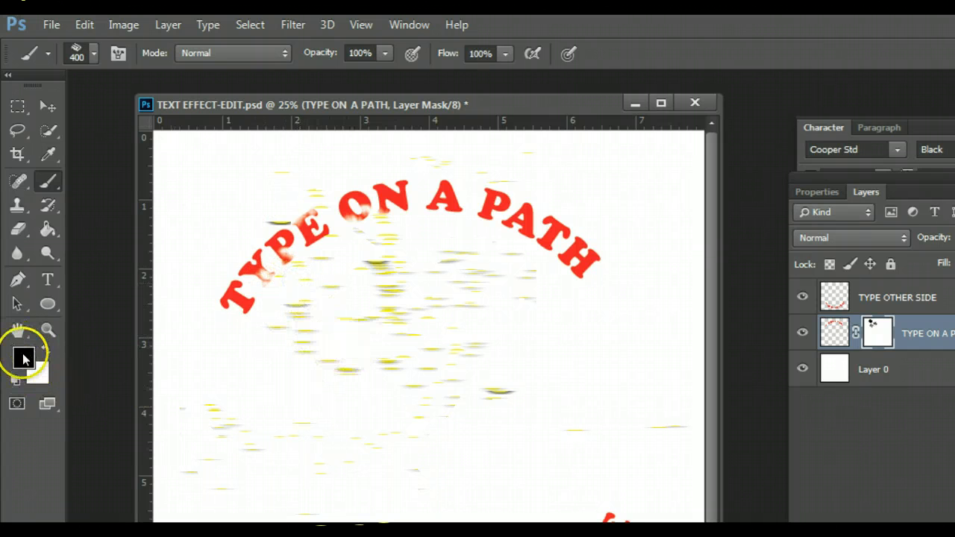
left_click(443, 229)
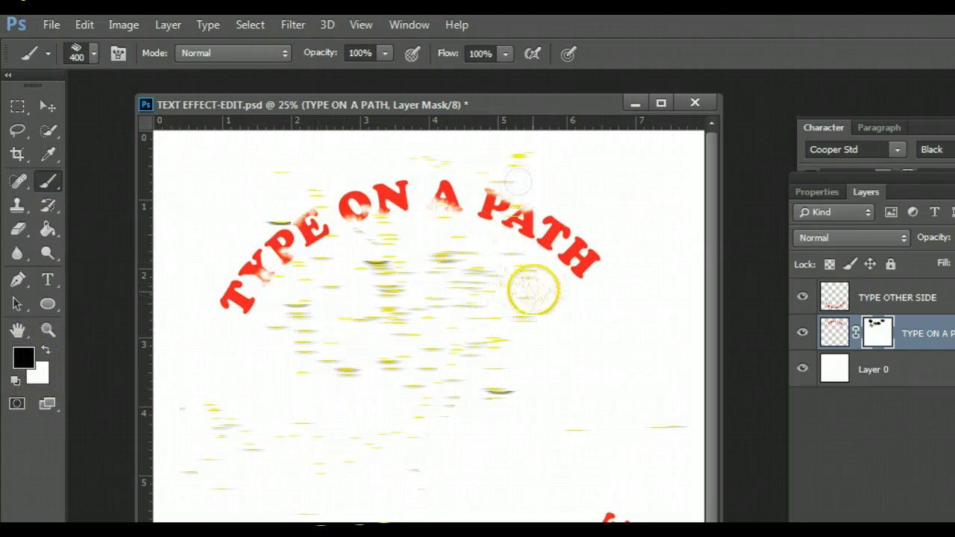
left_click(549, 276)
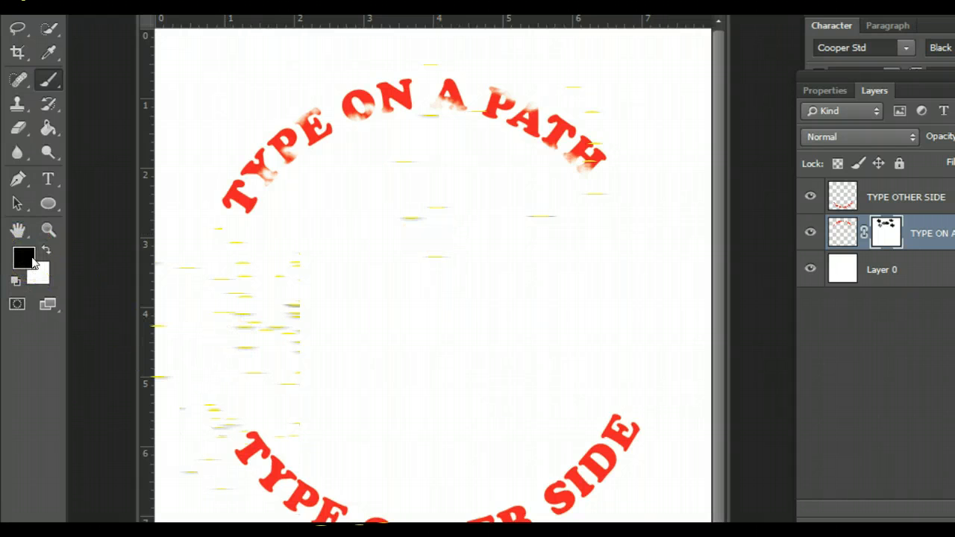
Paint white on the layer mask to restore the hidden patches across the TYPE ON A PATH letters.
key("x")
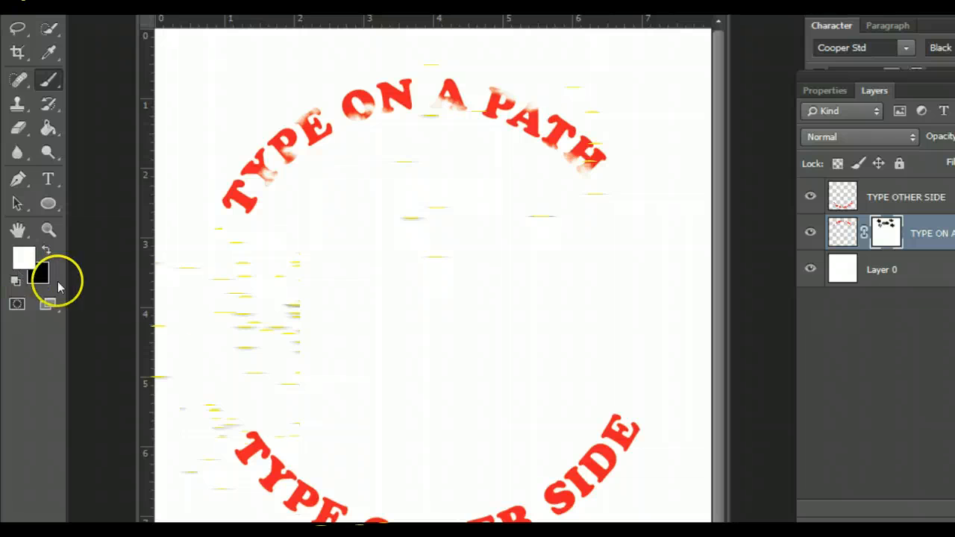
left_click(879, 247)
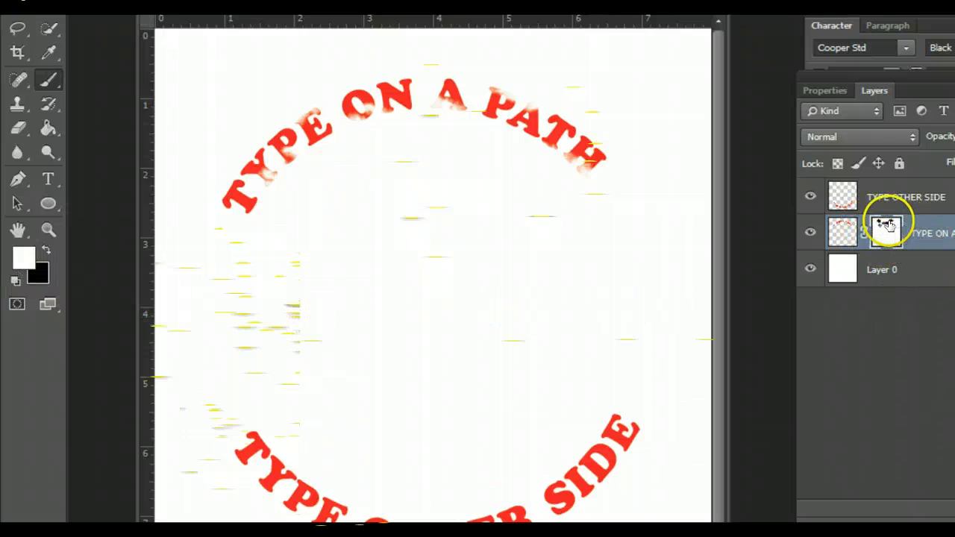
left_click_drag(589, 179, 589, 171)
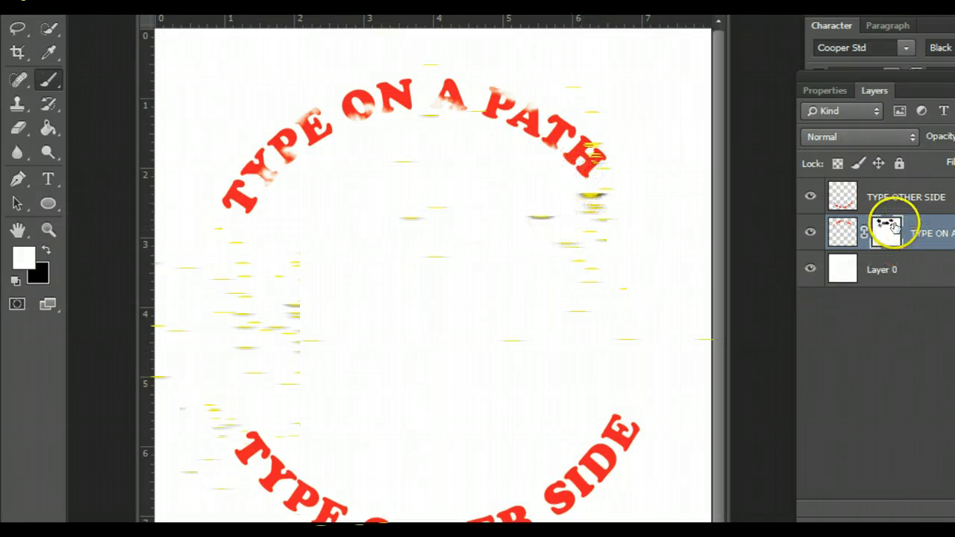
left_click(547, 102)
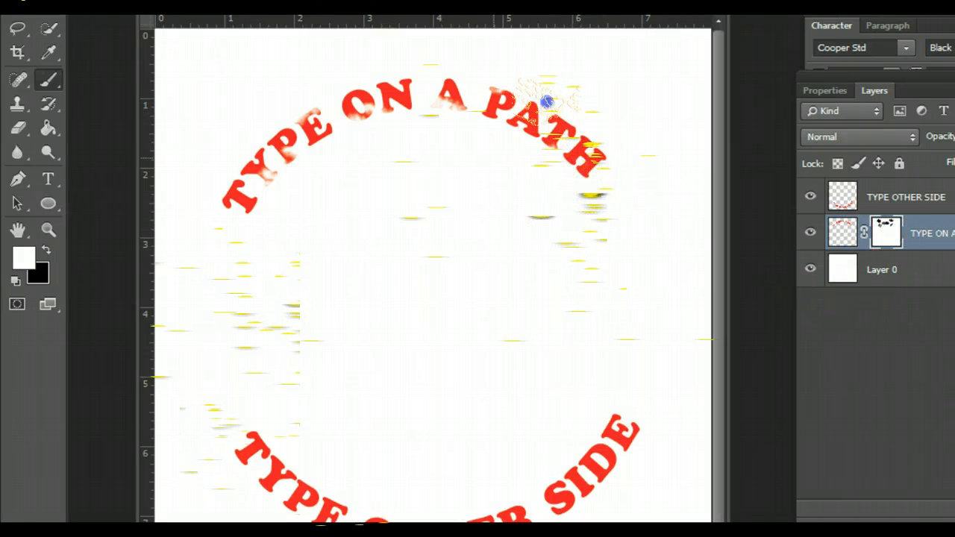
left_click_drag(547, 102, 512, 117)
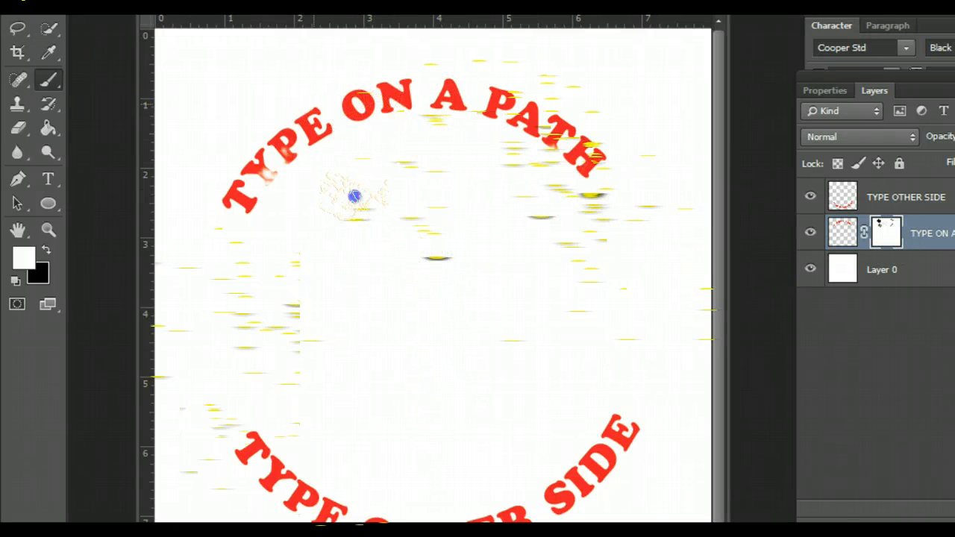
left_click(303, 186)
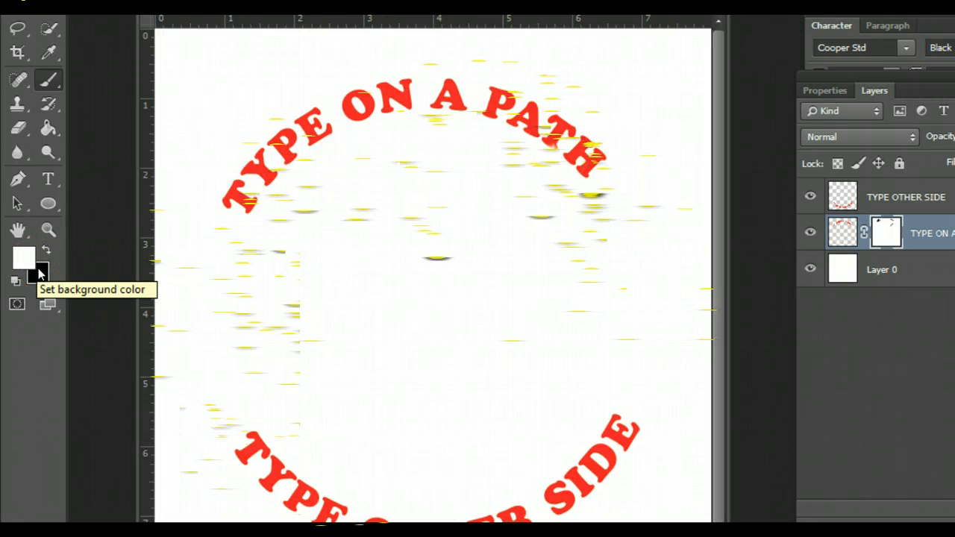
Switch back to black and mask rough patches of the TYPE ON A PATH letters again.
key("x")
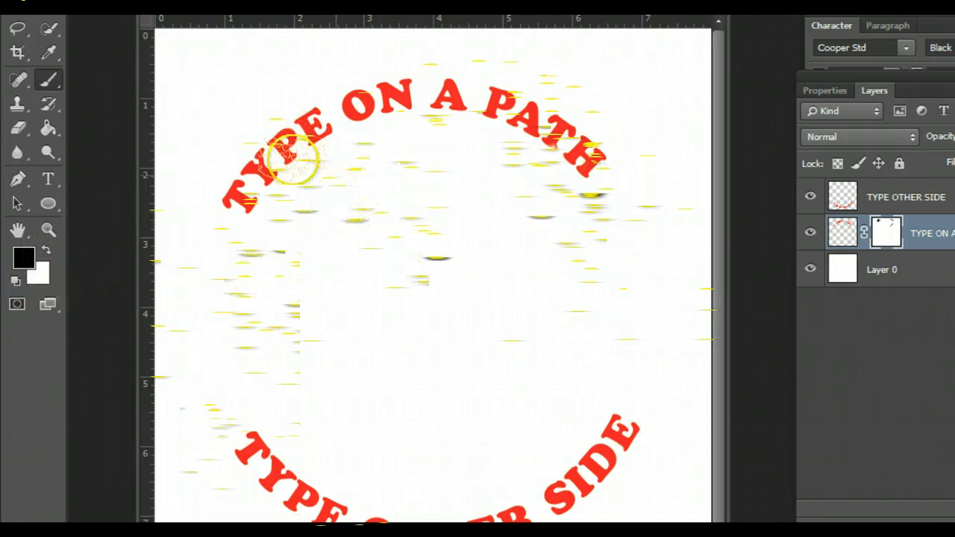
left_click_drag(309, 149, 309, 160)
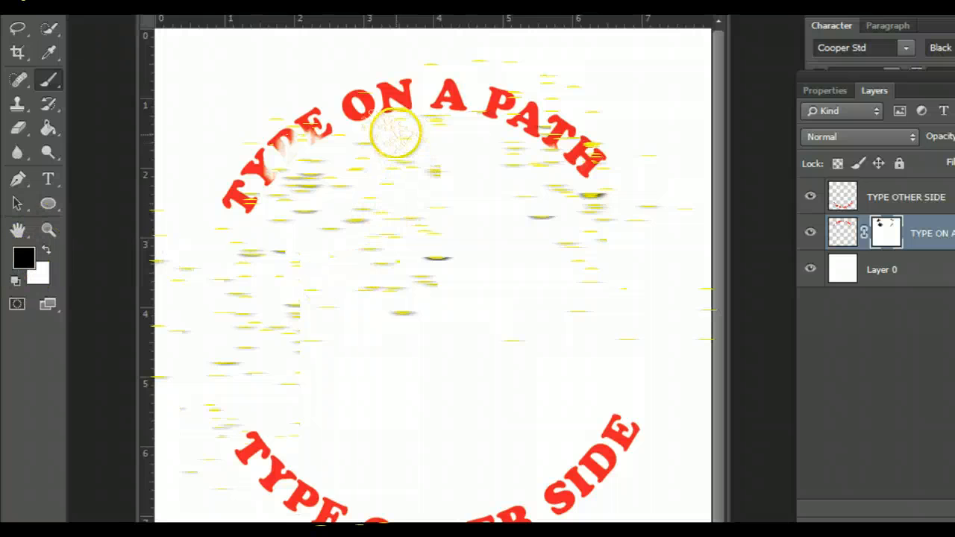
left_click(396, 131)
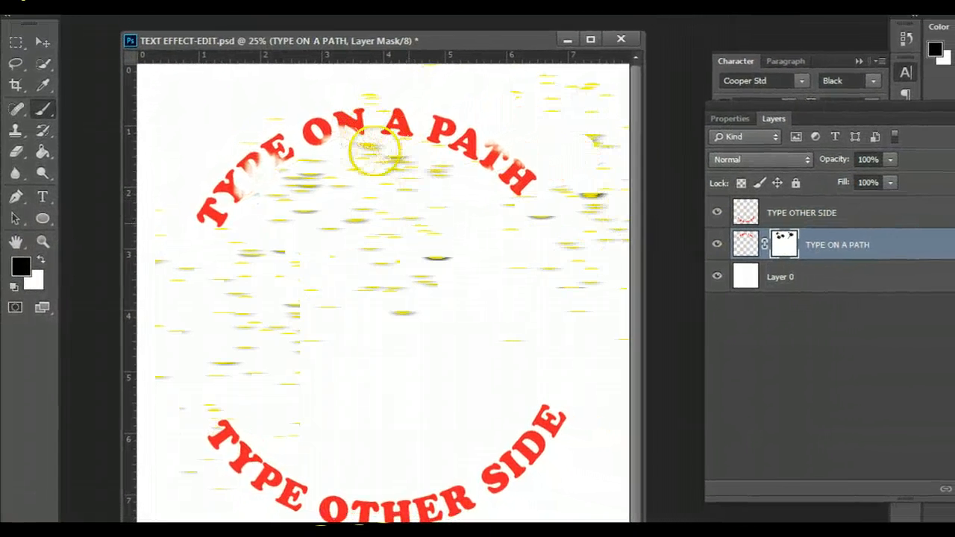
Restore the word TYPE with white on the TYPE ON A PATH layer mask and hide rough patches of it again with black.
key("x")
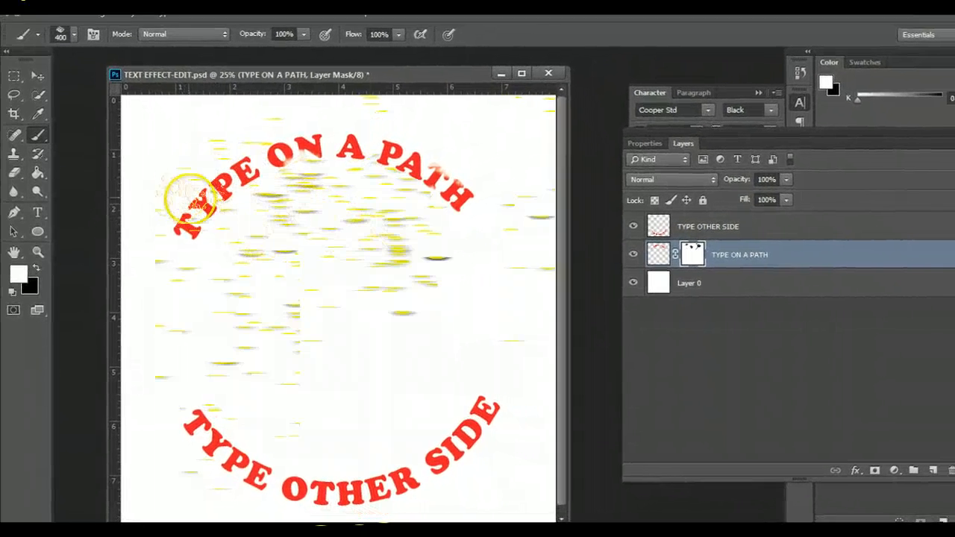
key("x")
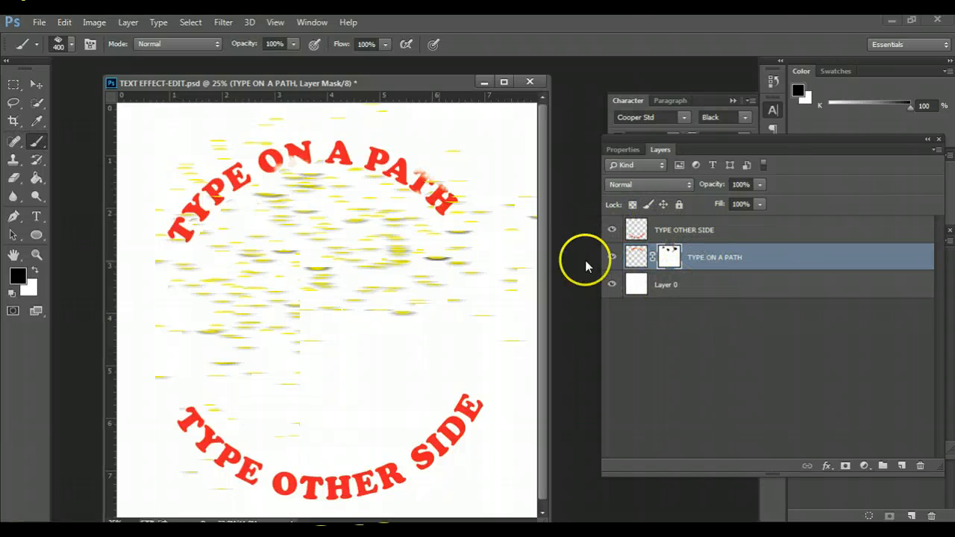
left_click(246, 198)
mouse_move(246, 198)
left_mouse_down()
mouse_move(160, 203)
mouse_move(181, 207)
left_mouse_up()
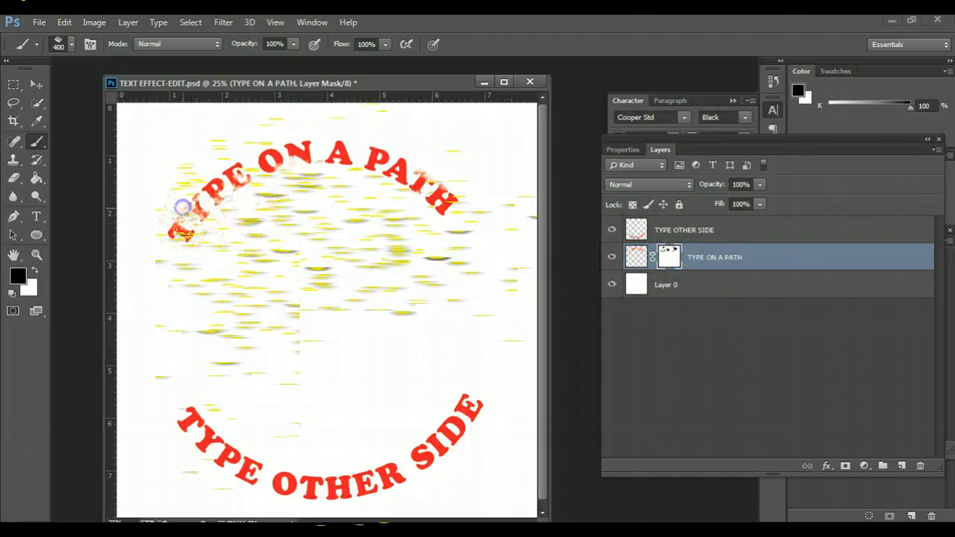
left_click(687, 235)
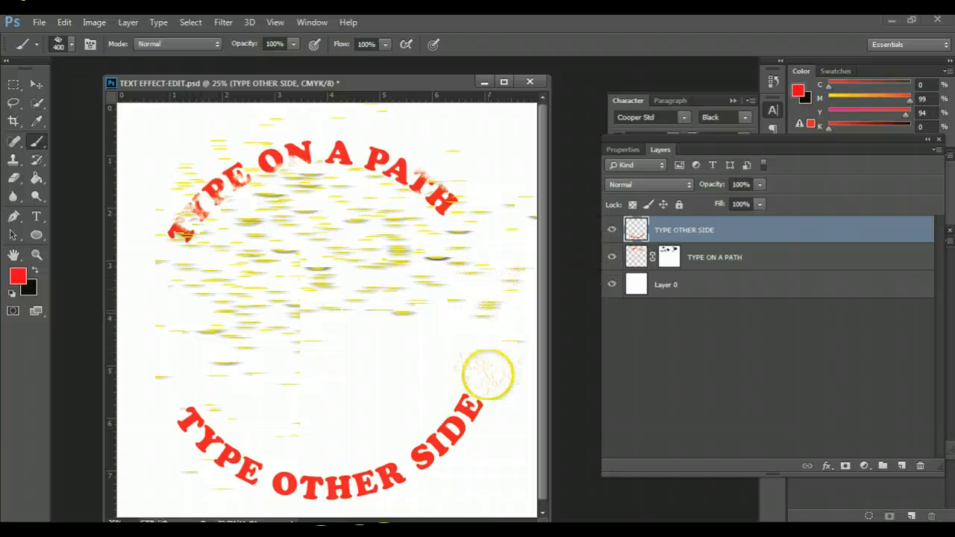
mouse_move(447, 448)
left_mouse_down()
mouse_move(454, 418)
mouse_move(448, 457)
left_mouse_up()
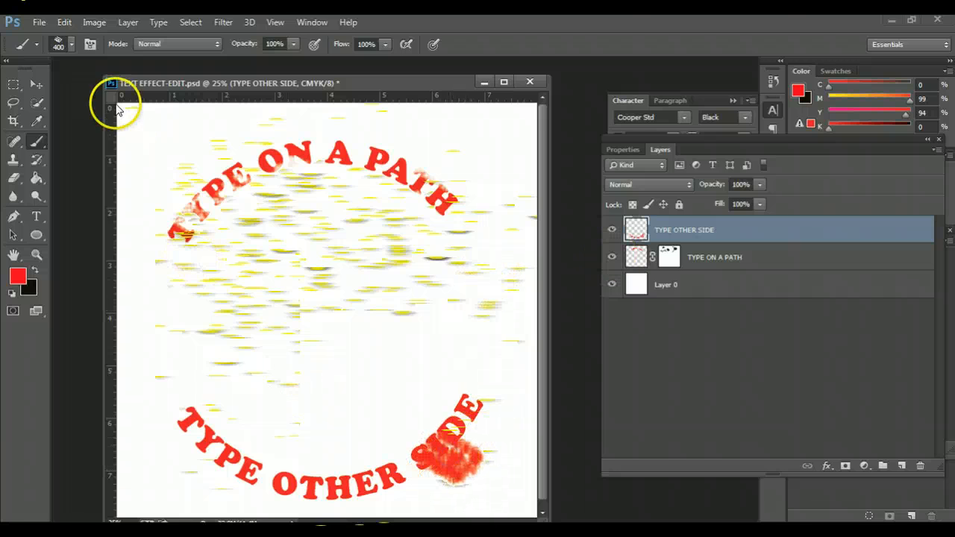
left_click(65, 21)
left_click(112, 46)
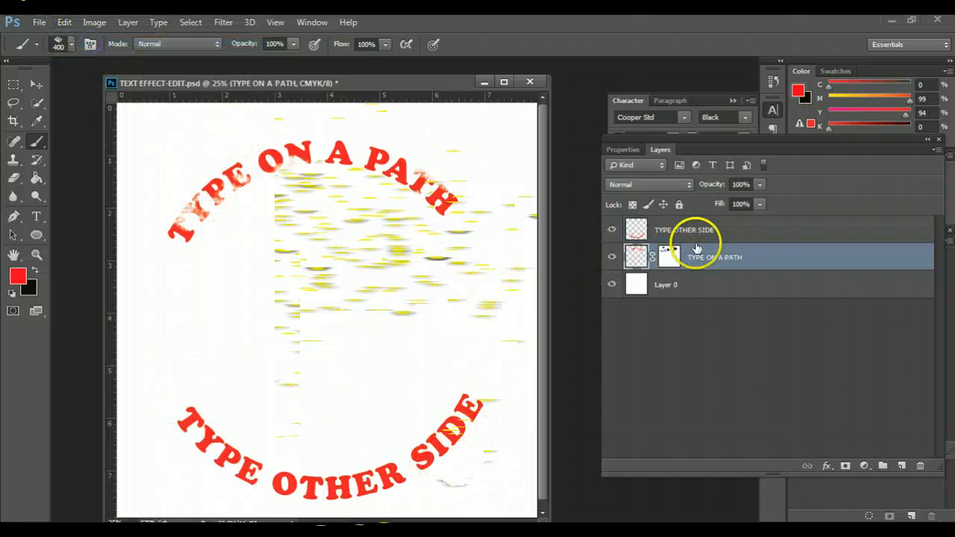
Add a layer mask to the TYPE OTHER SIDE layer and paint black on it over several letters to hide rough patches.
left_click(684, 226)
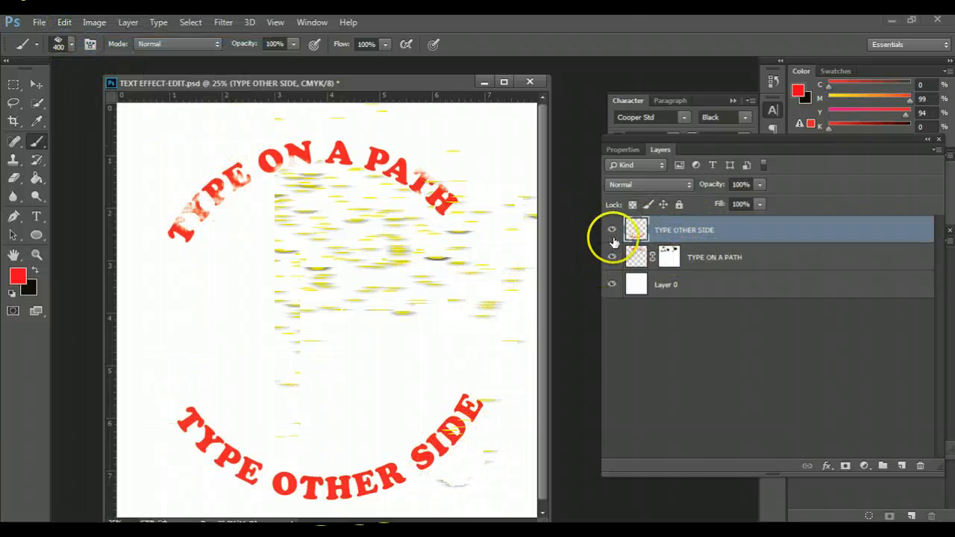
left_click(845, 465)
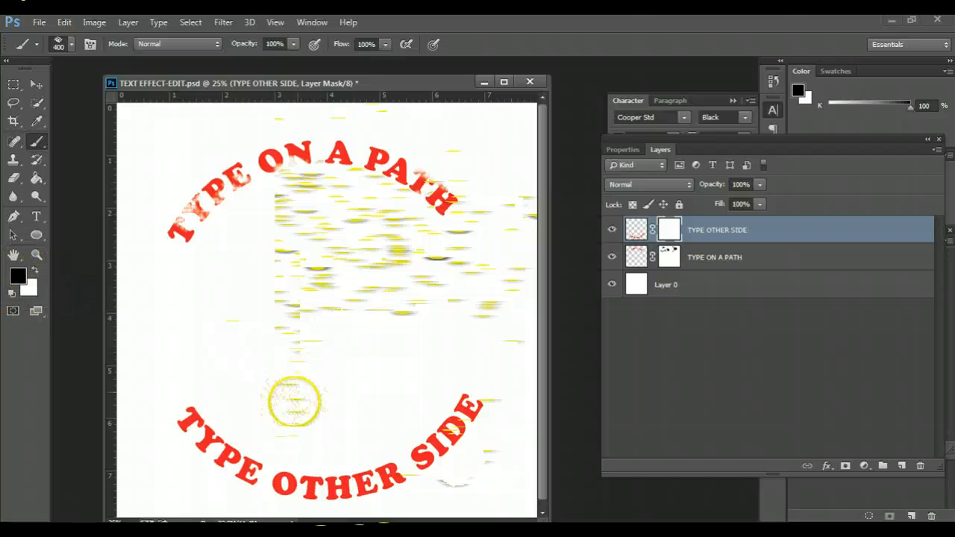
left_click_drag(238, 432, 239, 436)
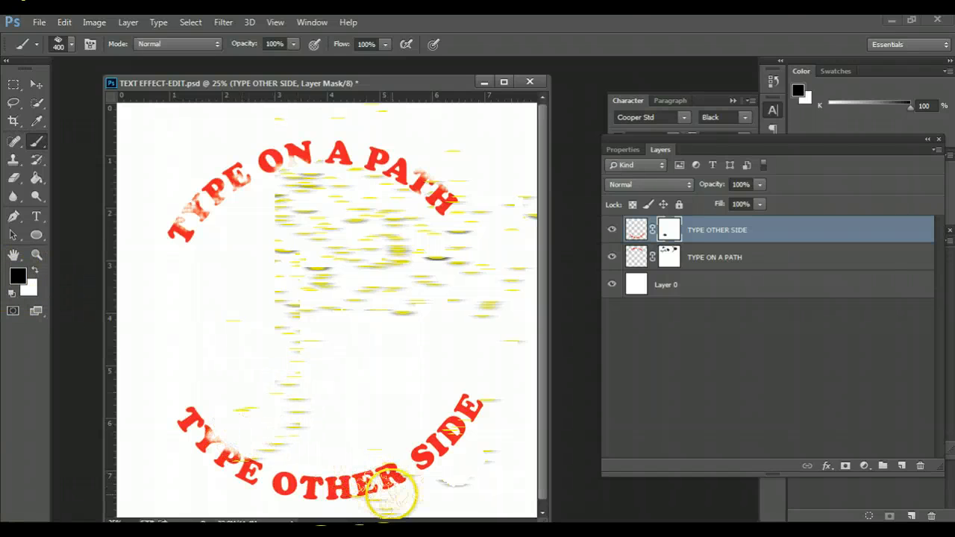
left_click(391, 495)
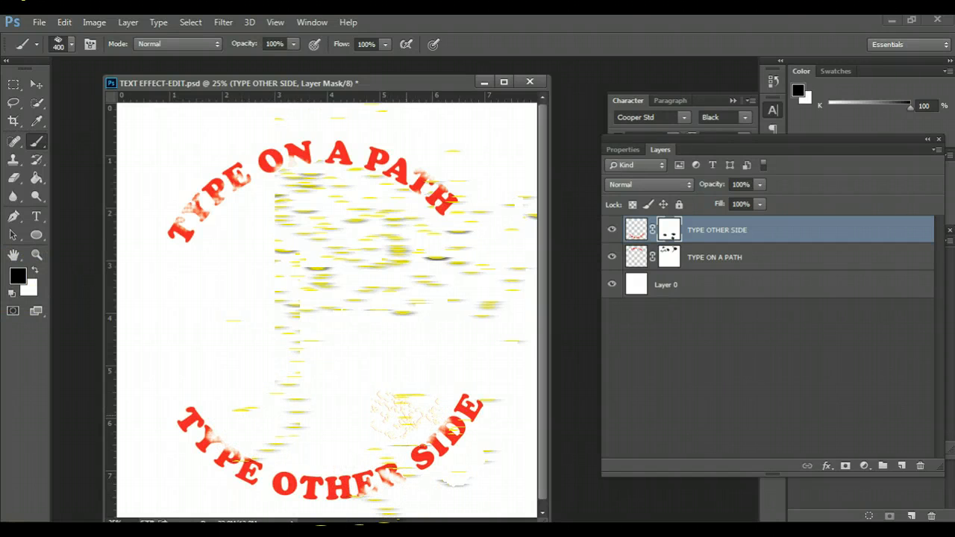
Save the TEXT EFFECT-EDIT document and close it.
left_click(38, 23)
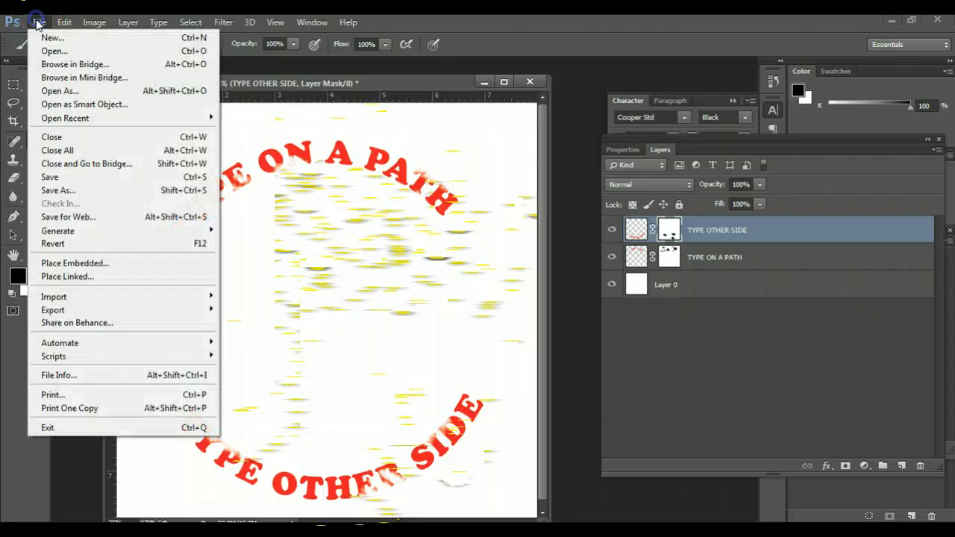
left_click(45, 178)
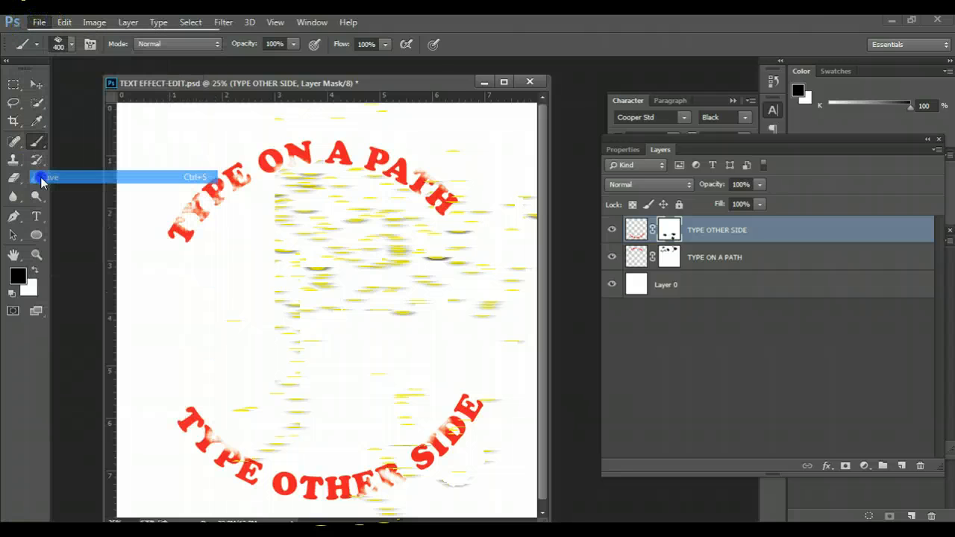
left_click(529, 83)
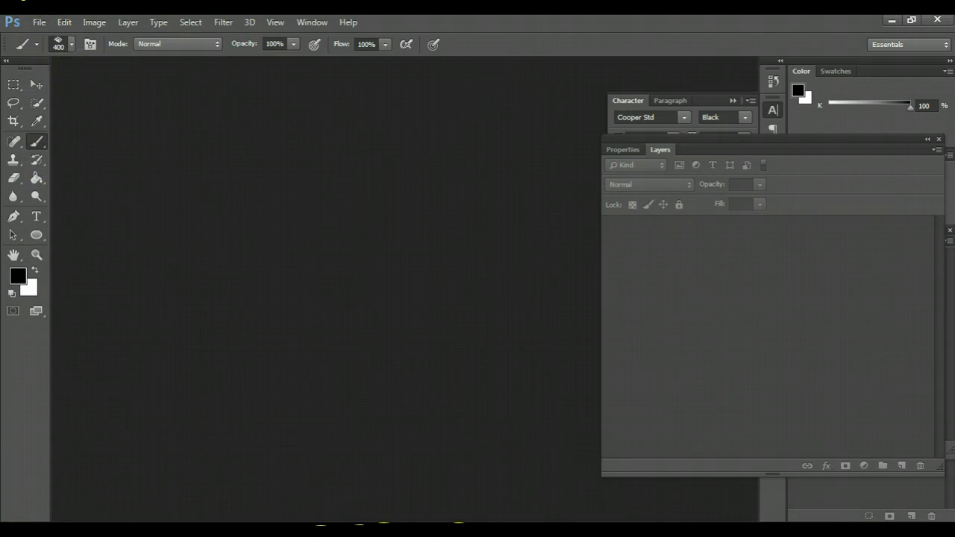
Reopen TEXT EFFECT-EDIT from the Desktop and undock it into a floating document window.
left_click(37, 23)
left_click(44, 49)
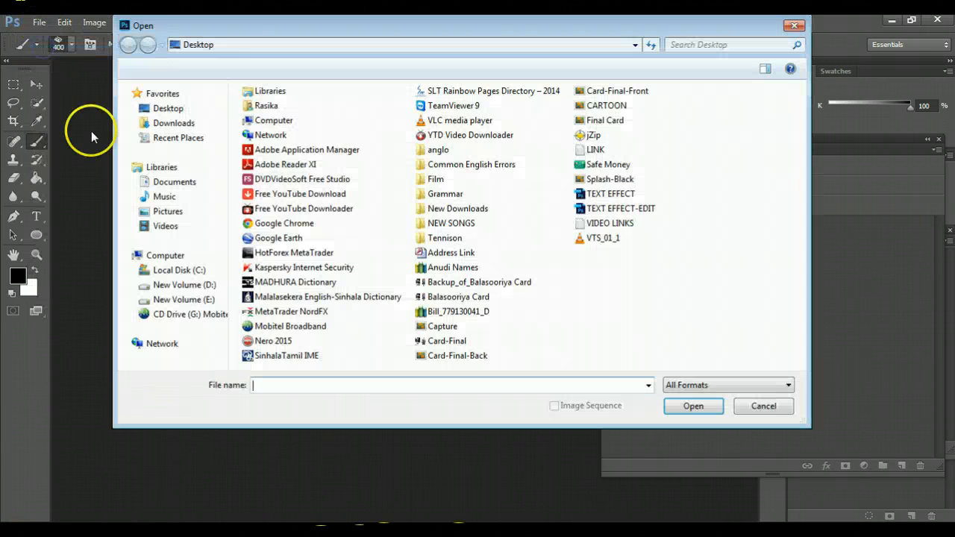
left_click(596, 208)
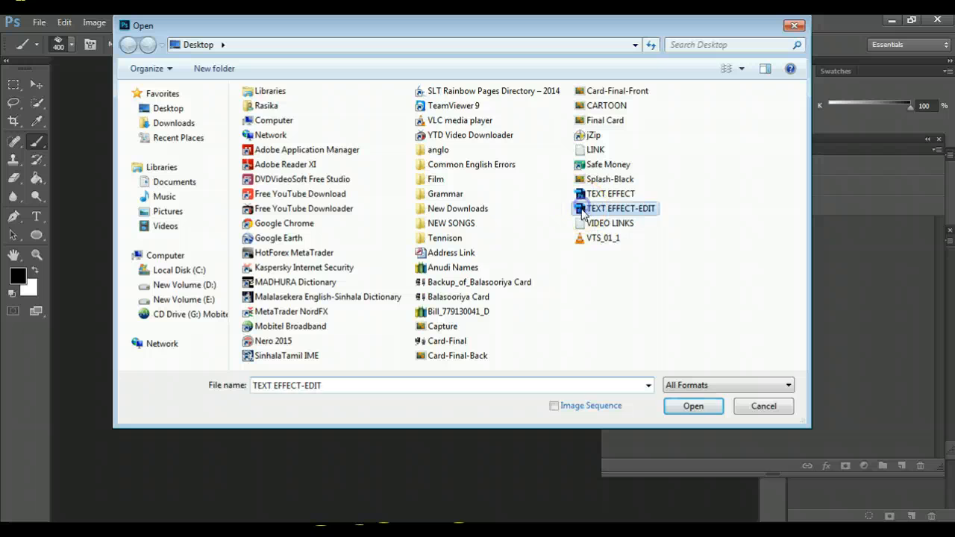
left_click(688, 404)
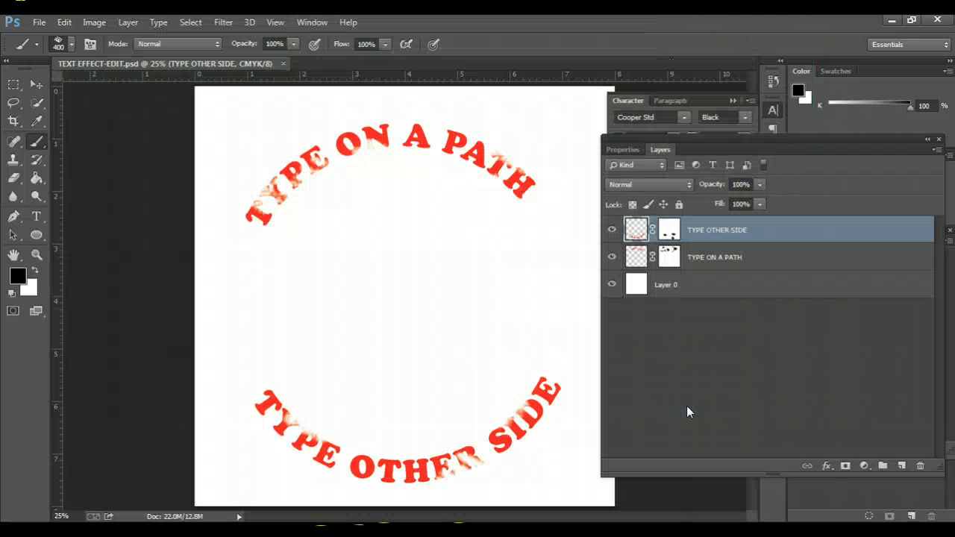
left_click_drag(75, 64, 92, 82)
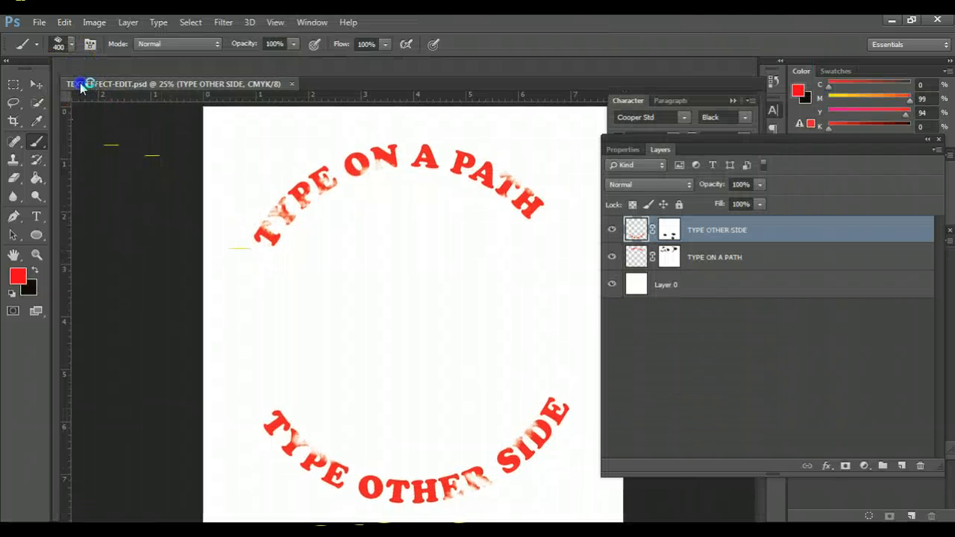
Paint on the TYPE ON A PATH layer mask, hiding patches of the ON A letters in black and restoring masked patches in white.
left_click(668, 255)
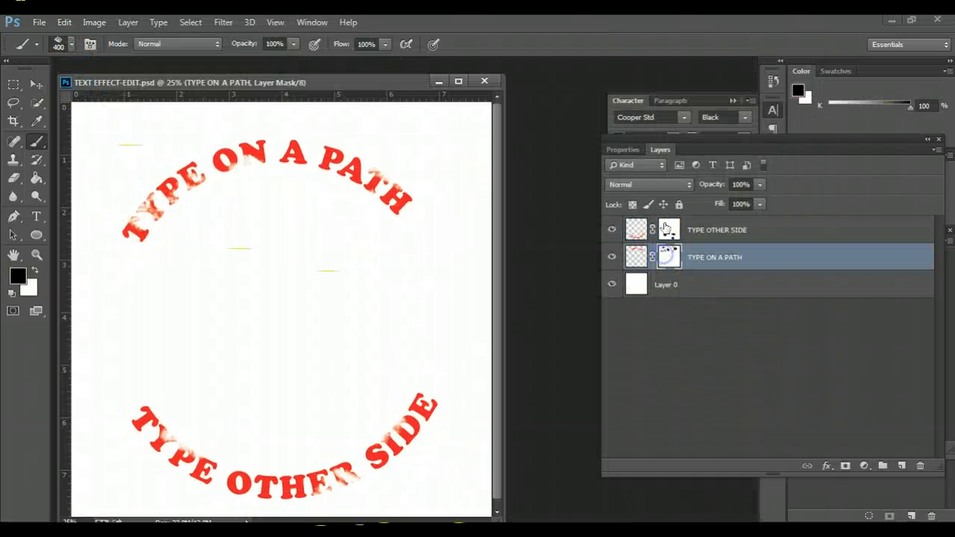
left_click(667, 228)
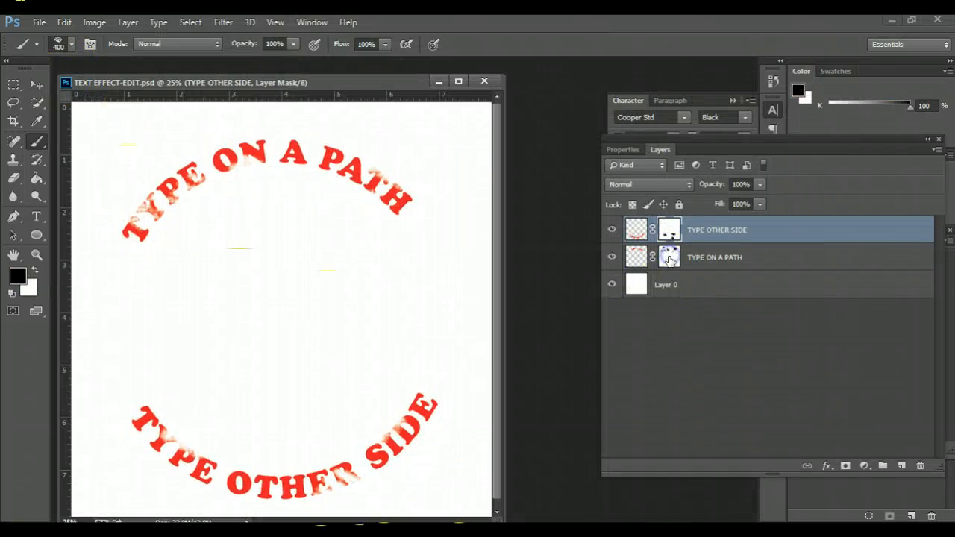
left_click(670, 258)
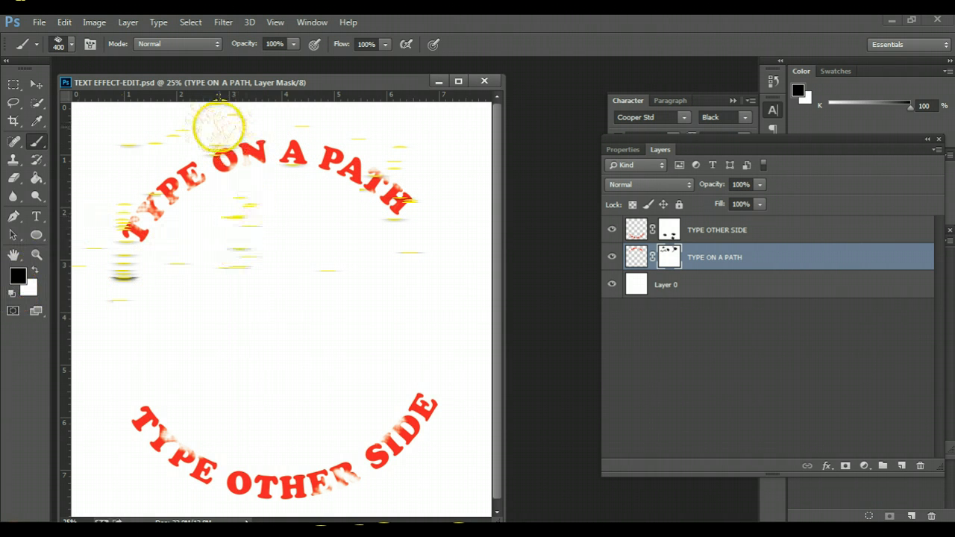
left_click(216, 132)
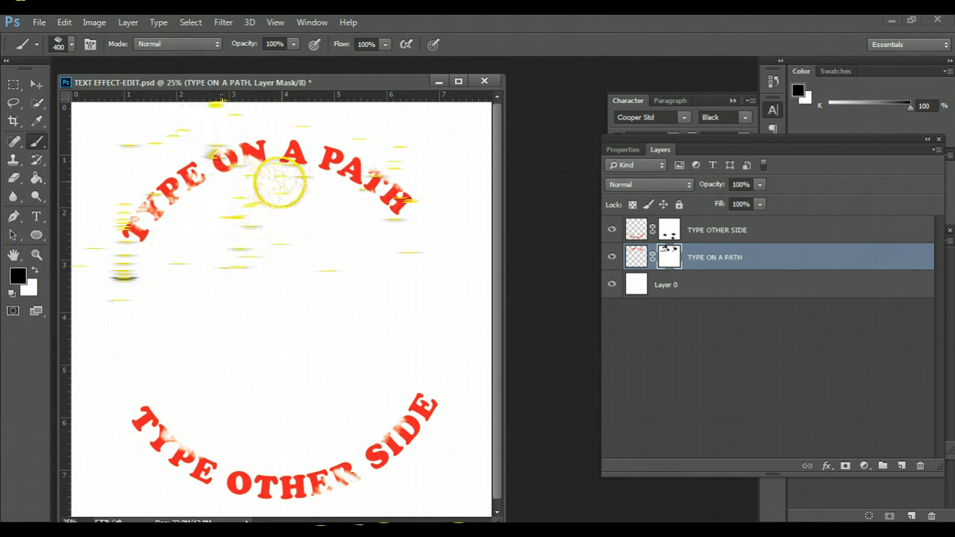
left_click(283, 180)
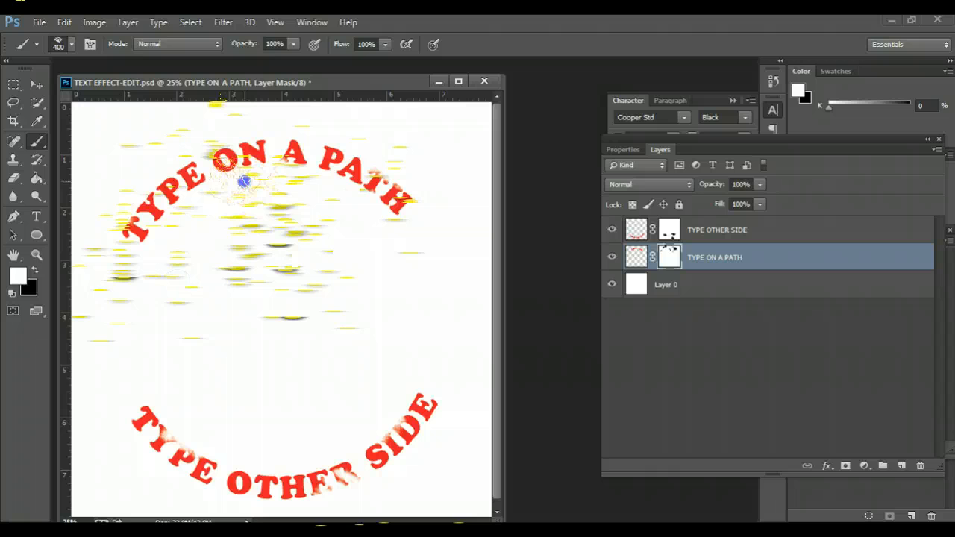
key("x")
left_click(234, 181)
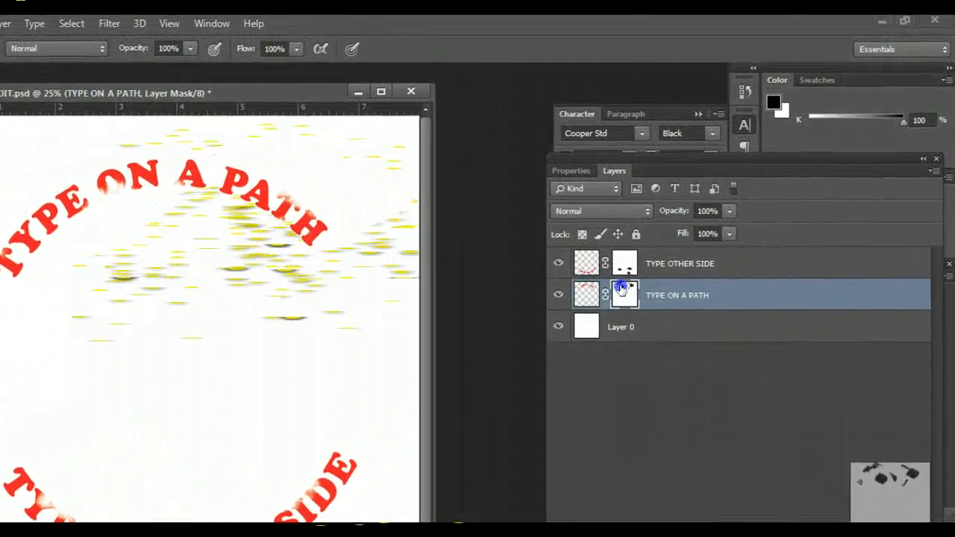
Delete the layer mask from the TYPE ON A PATH layer without applying it.
left_click_drag(627, 285, 891, 497)
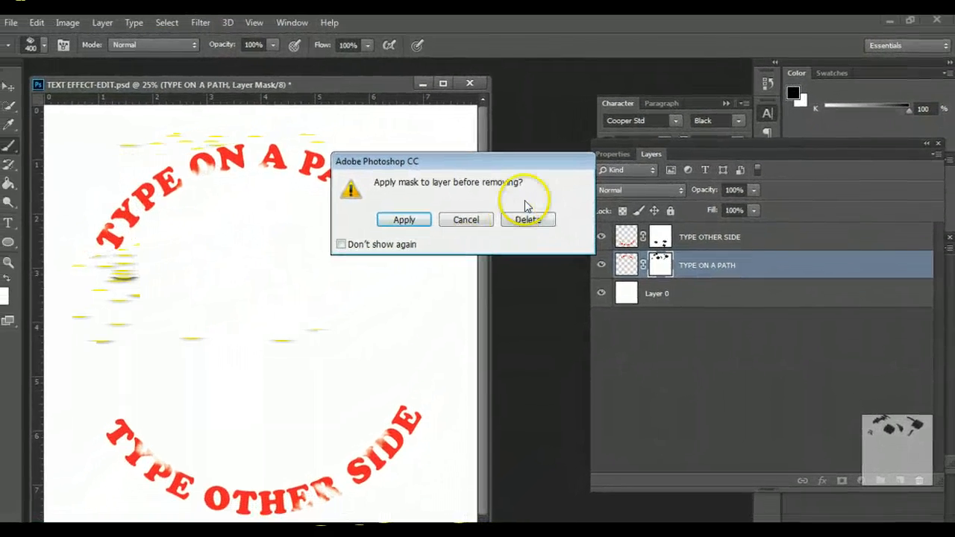
left_click(520, 224)
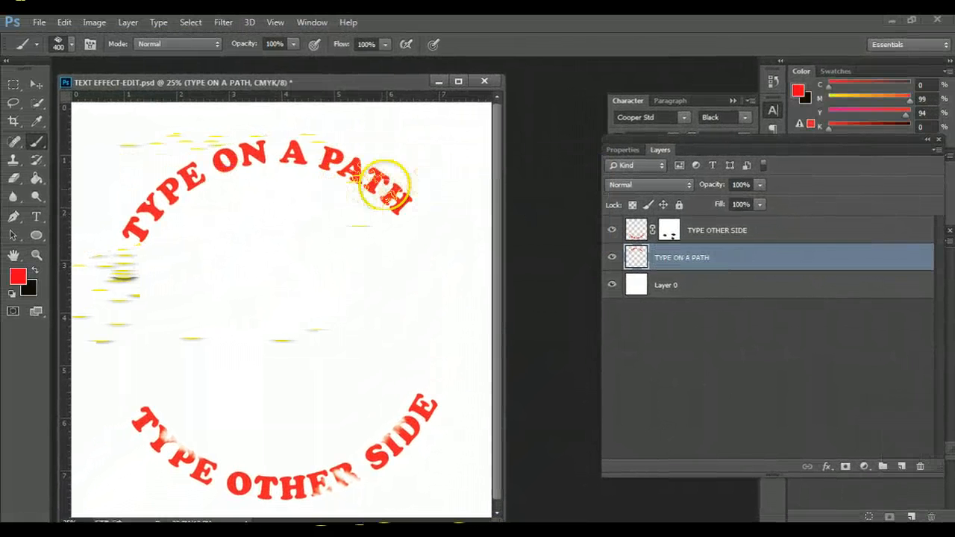